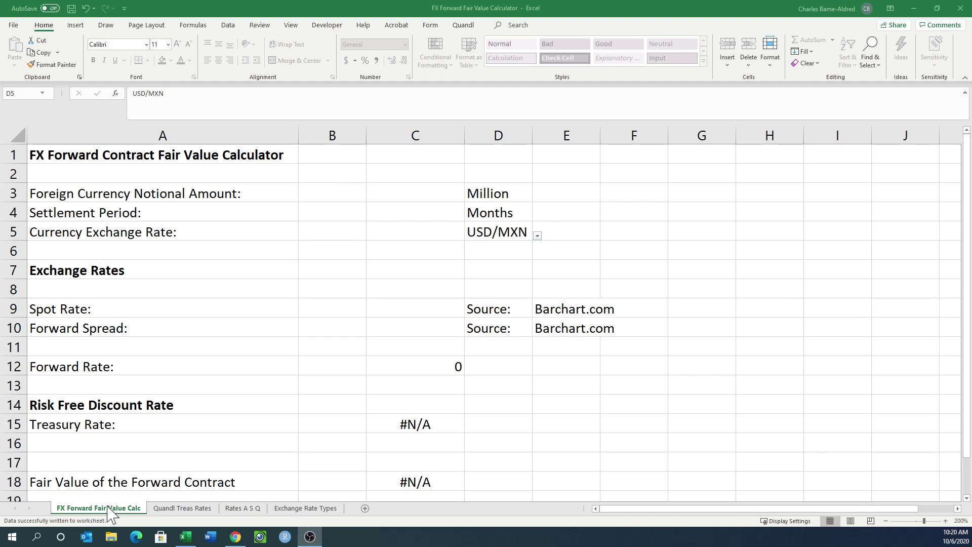
Review the calculator's input cells and sheet protection options, leaving protection unchanged
key(alt+Tab)
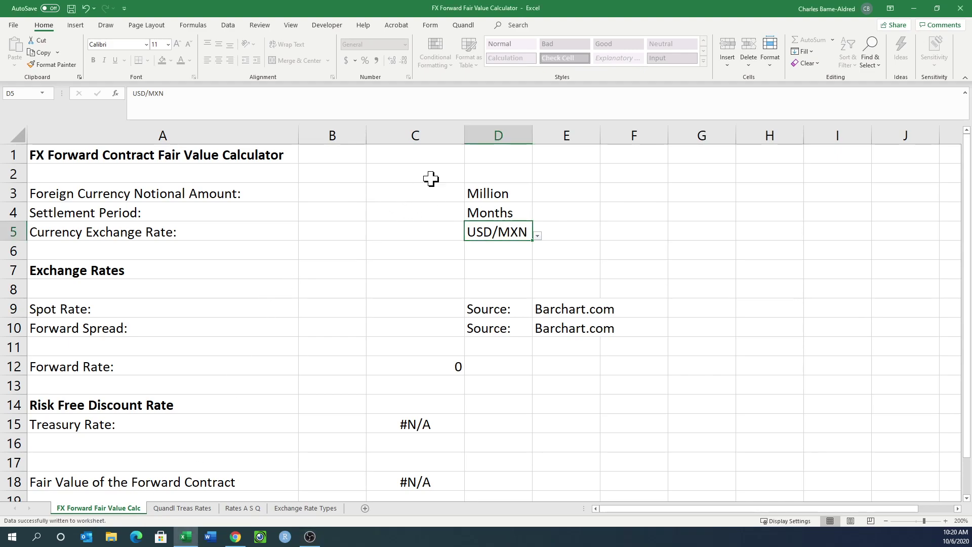
click(431, 193)
click(431, 213)
click(432, 236)
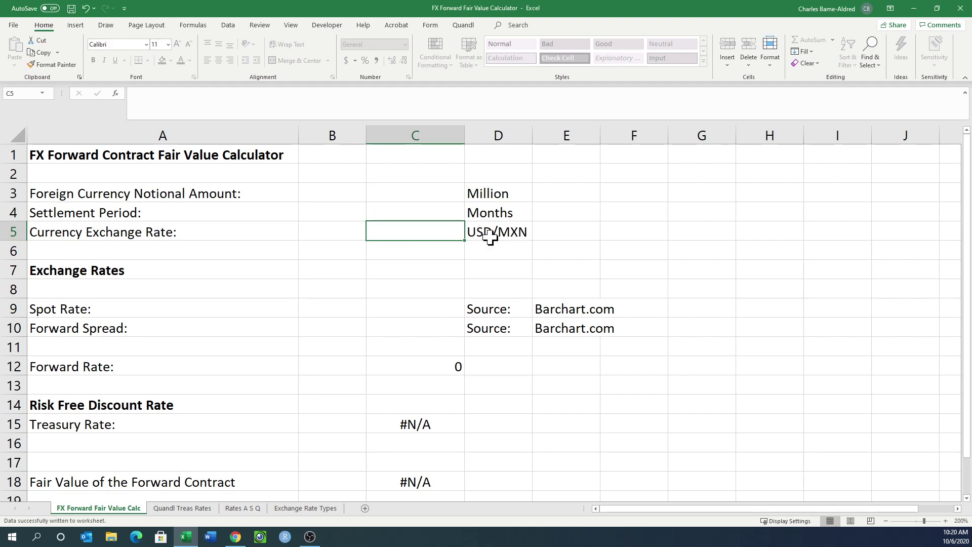
click(490, 238)
click(436, 312)
click(434, 330)
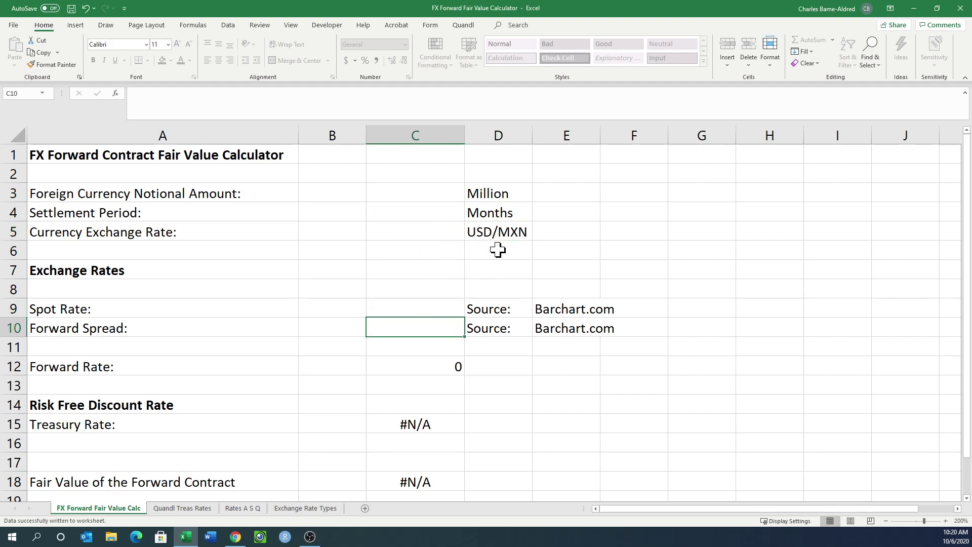
click(775, 70)
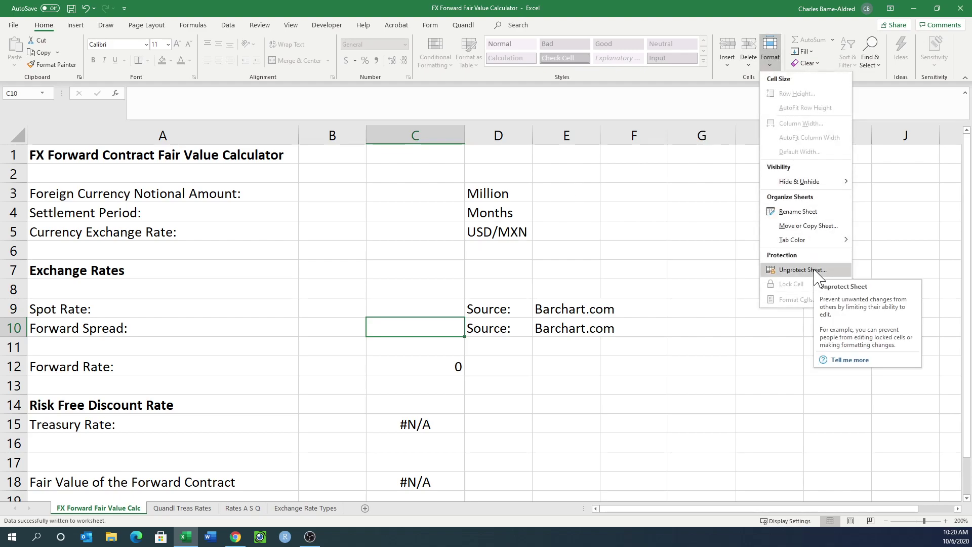
click(412, 188)
click(413, 192)
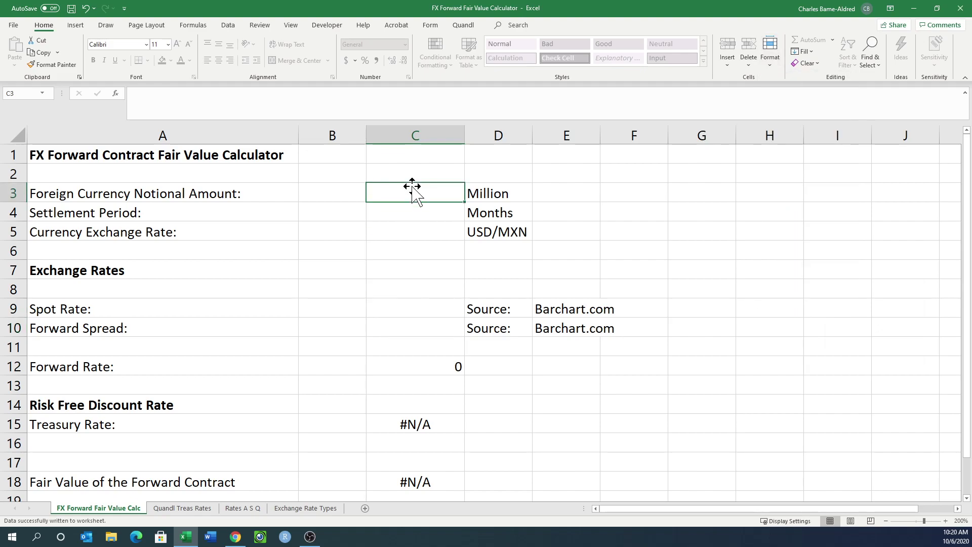
Browse the Quandl Treas Rates and Rates A S Q sheets, ending on Exchange Rate Types
click(188, 510)
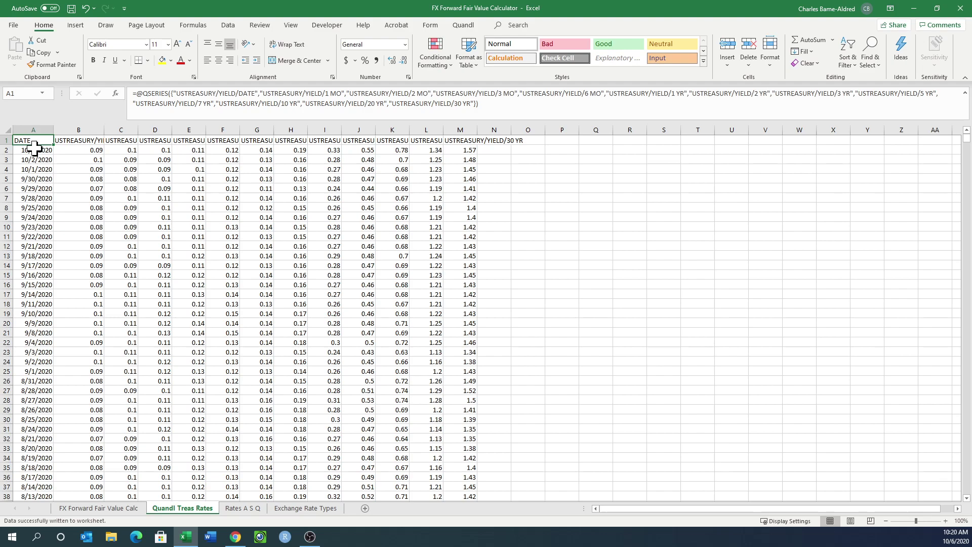
click(256, 510)
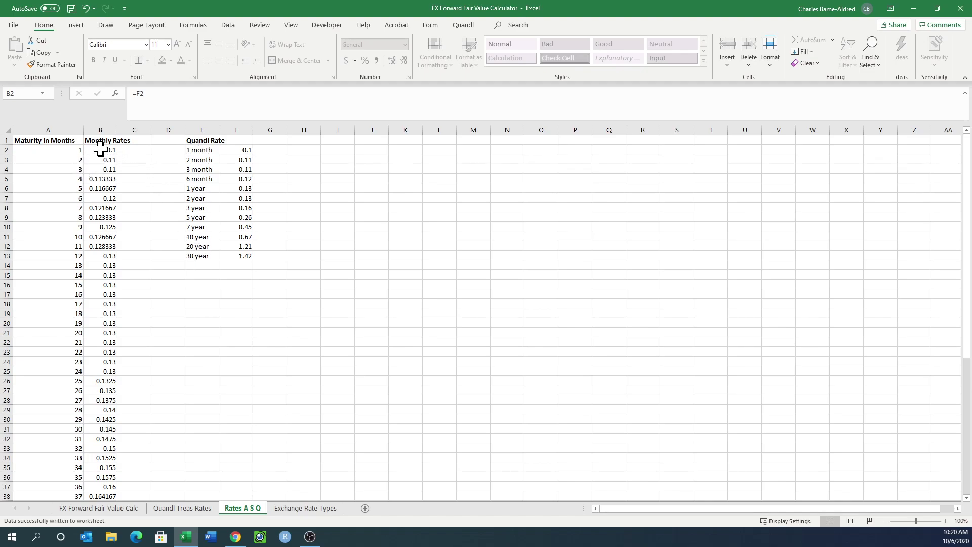
scroll(101, 199, down, 1)
scroll(100, 199, down, 4)
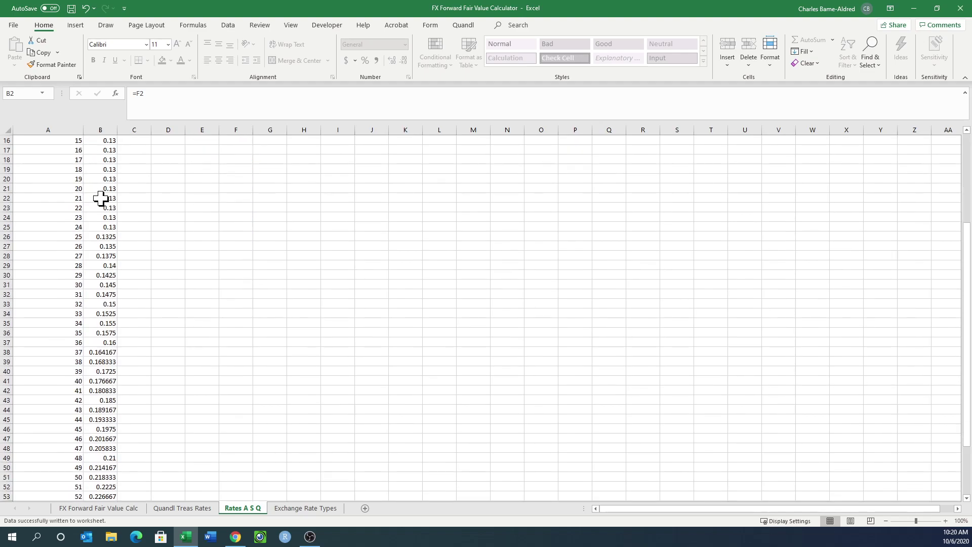
scroll(100, 198, down, 6)
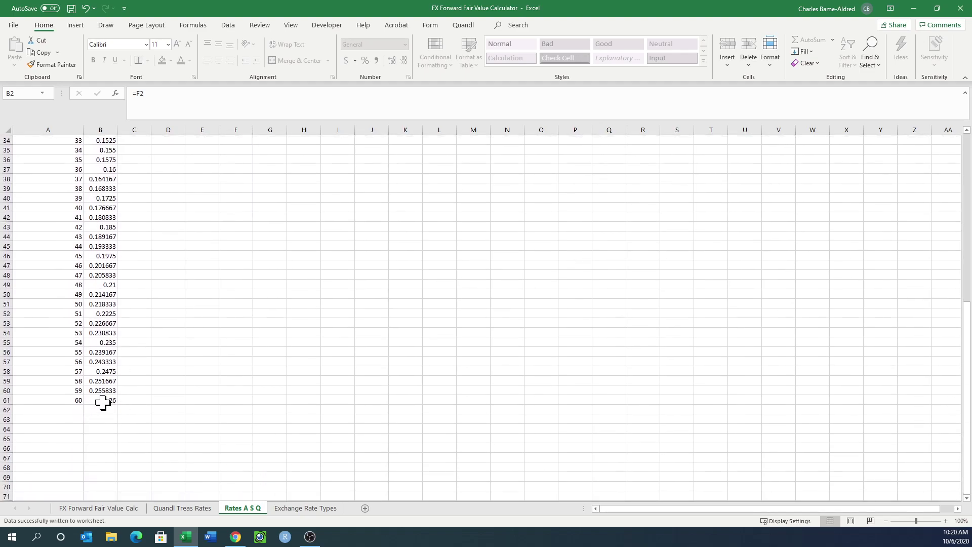
scroll(99, 399, up, 11)
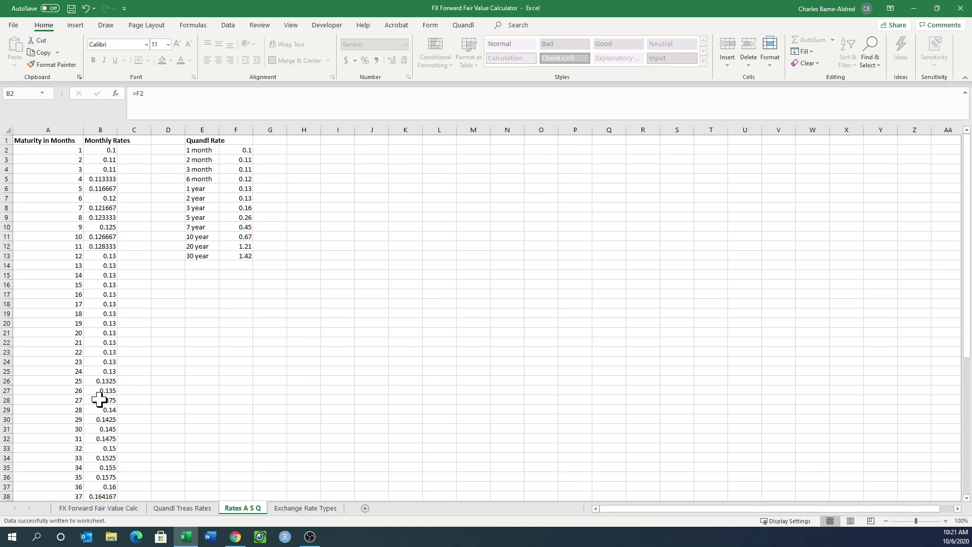
click(305, 509)
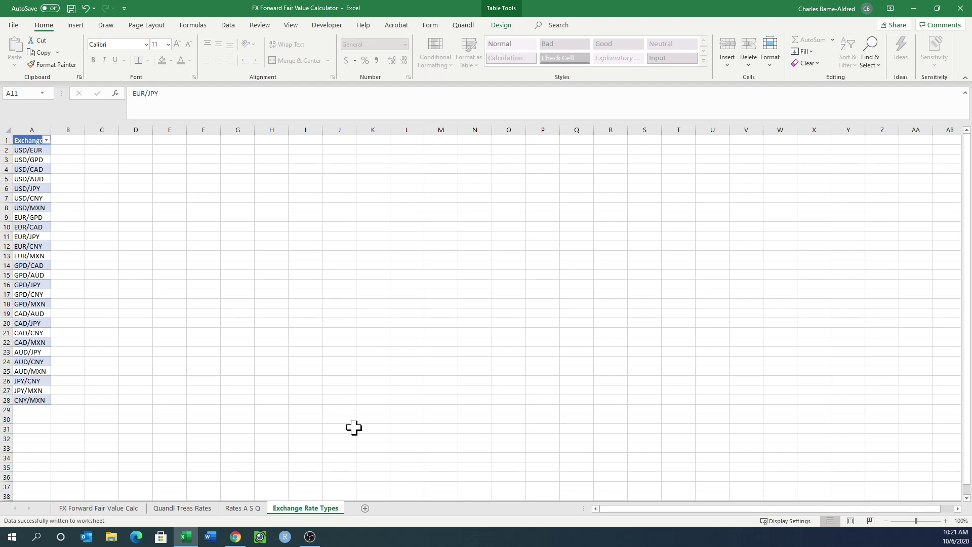
Go back to the FX Forward Fair Value Calc sheet, where fair value shows #N/A
click(104, 508)
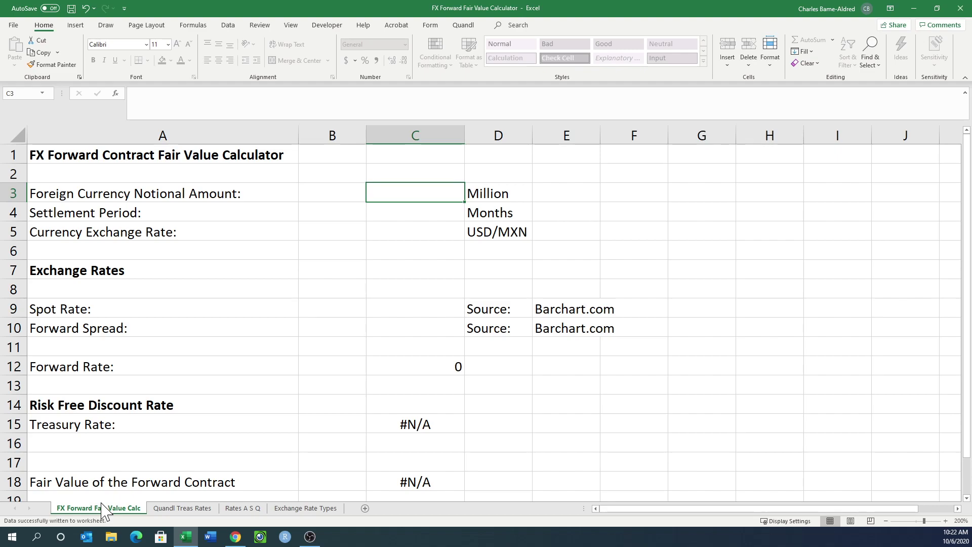
Enter notional 5 (million) in C3 and a 6-month settlement period in C4
text(50)
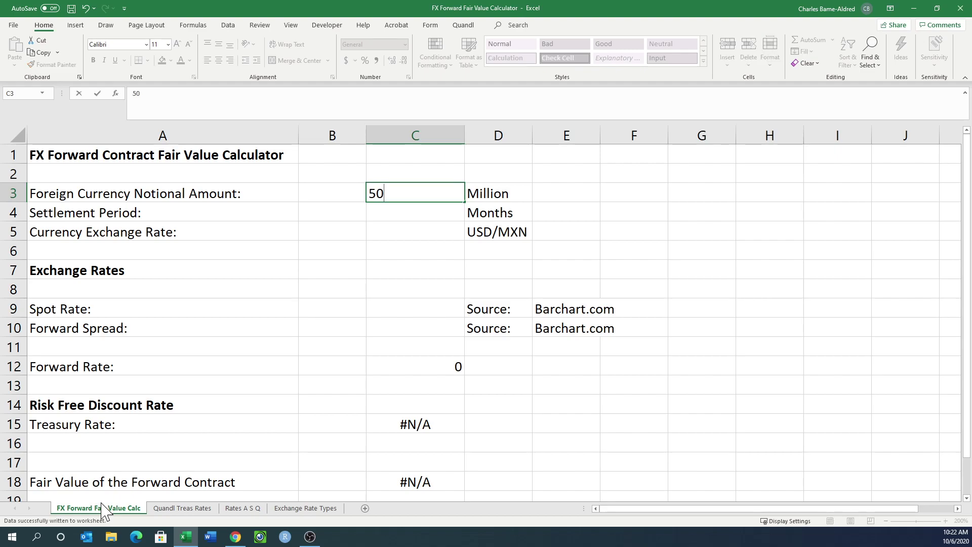
key(BackSpace)
key(Return)
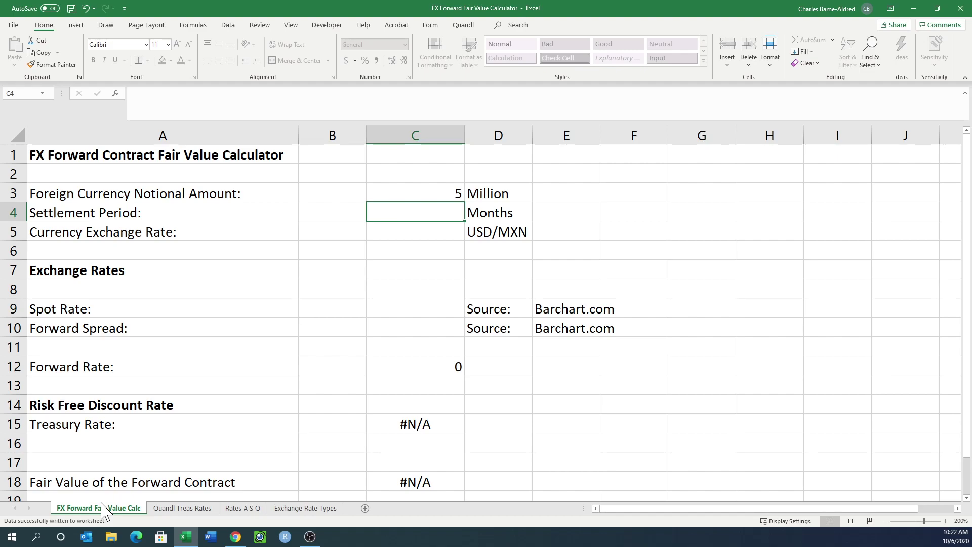
key(Up)
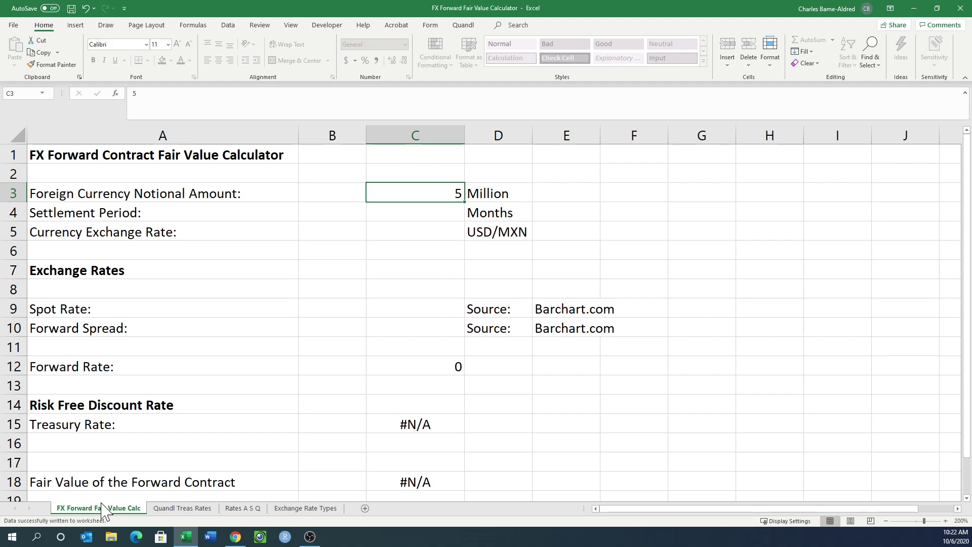
key(Down)
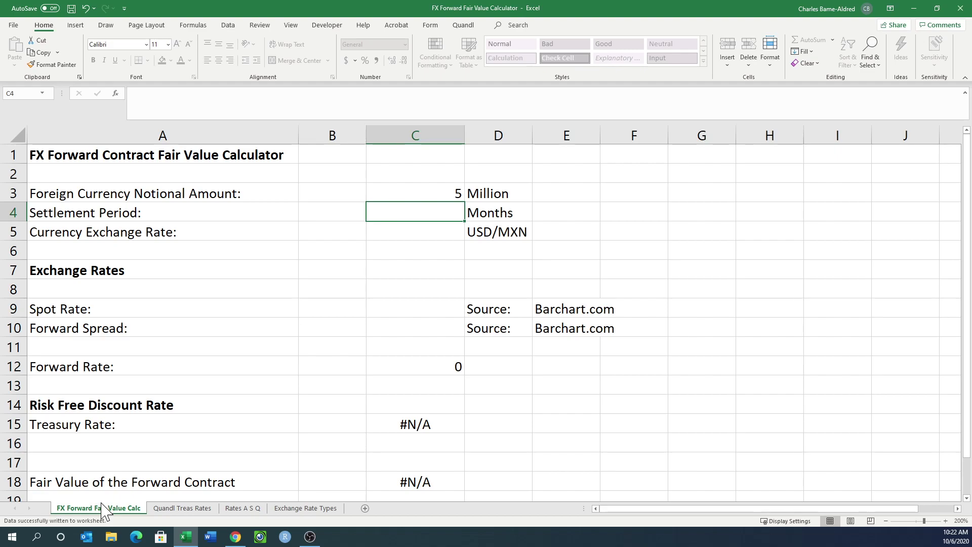
text(6)
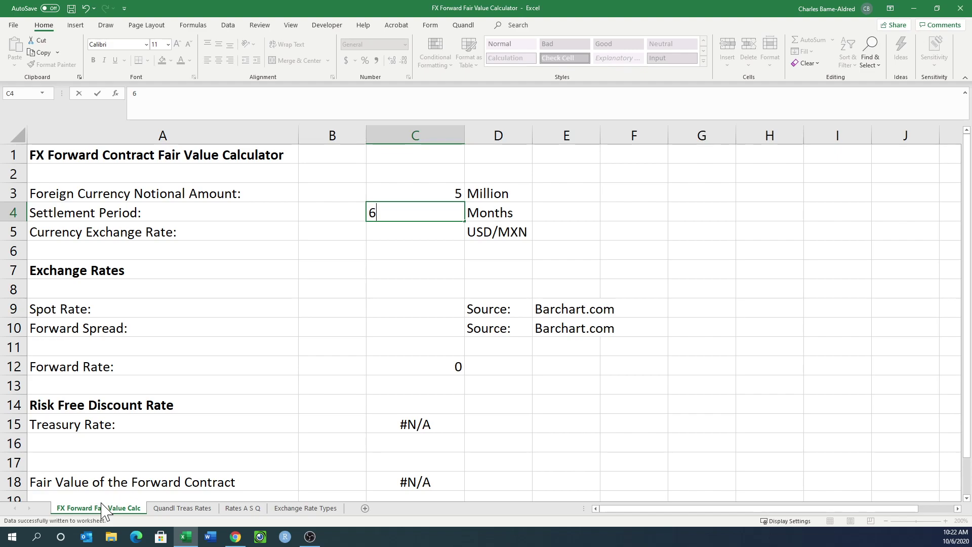
key(Return)
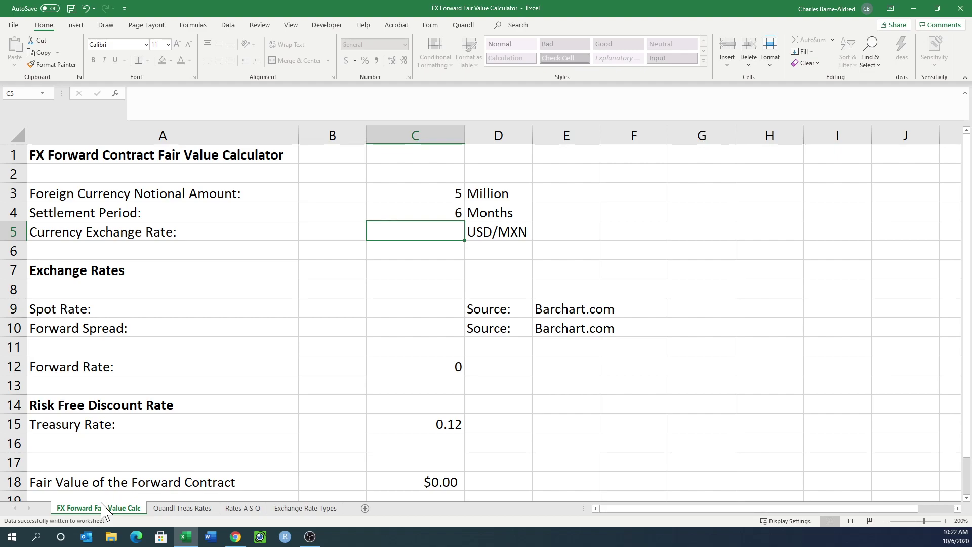
Switch the D5 currency pair from USD/MXN to USD/EUR using its dropdown
click(502, 236)
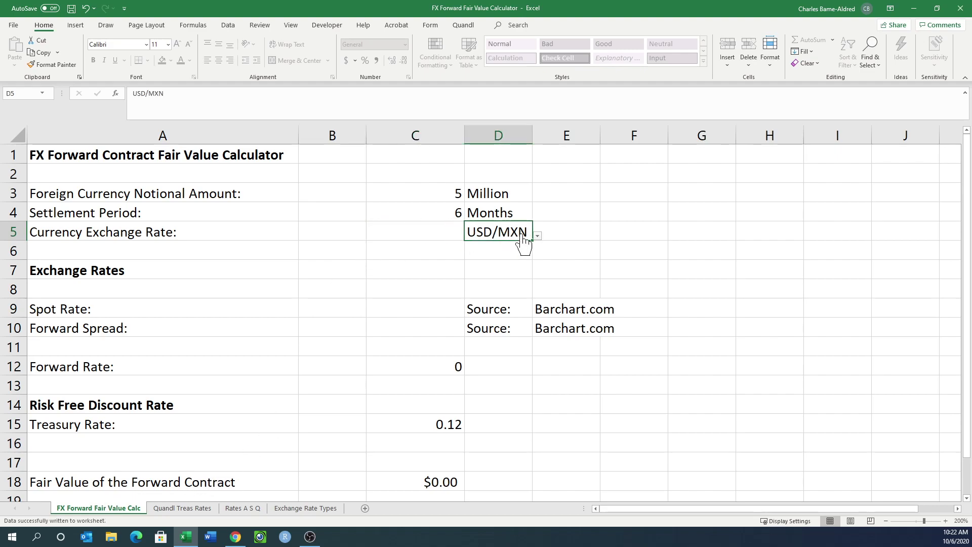
click(538, 237)
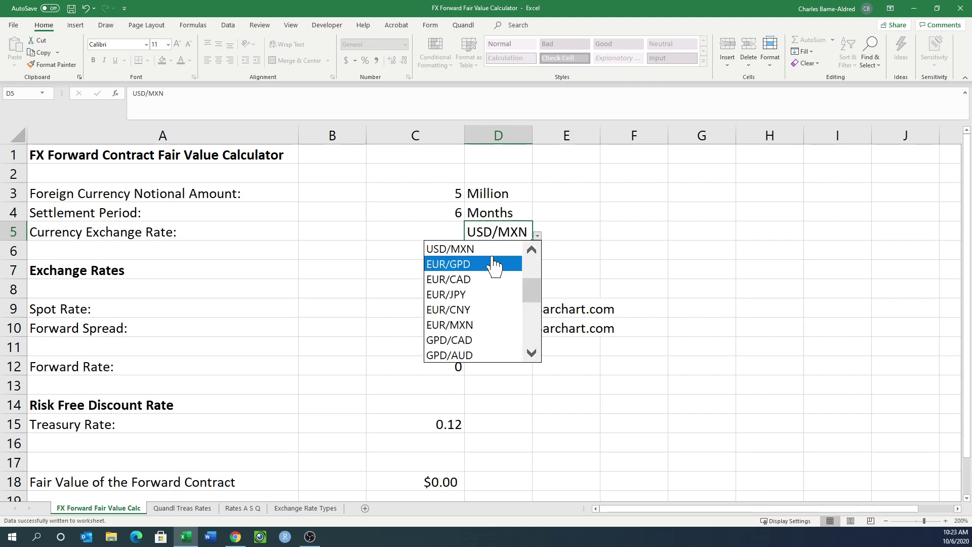
scroll(494, 264, up, 2)
key(Escape)
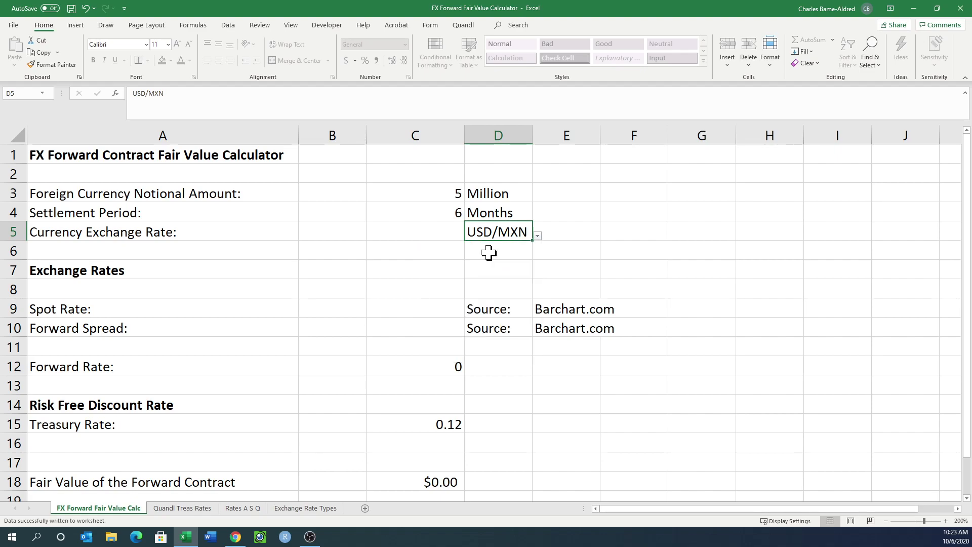
click(435, 232)
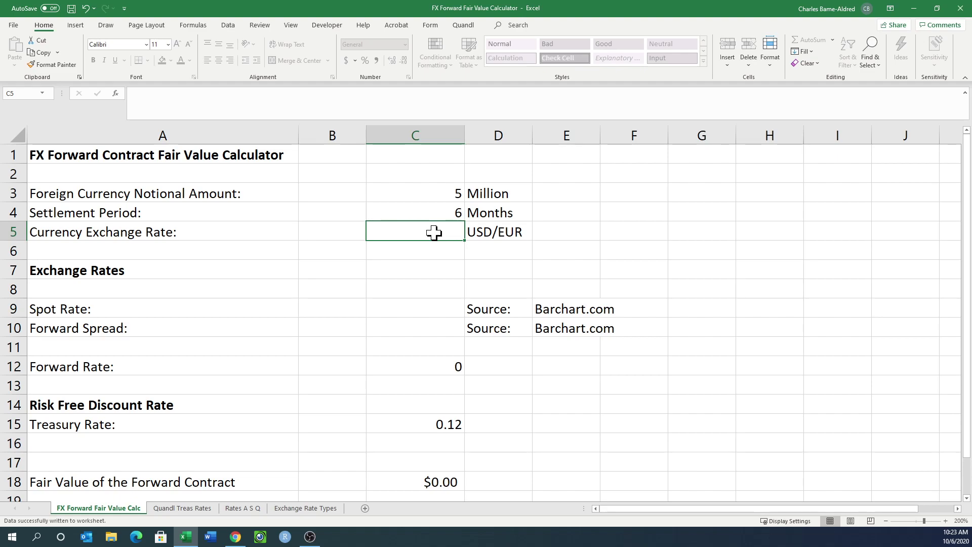
Enter a 1.19 exchange rate in C5, giving a fair value of $5,605,169.15
text(1.)
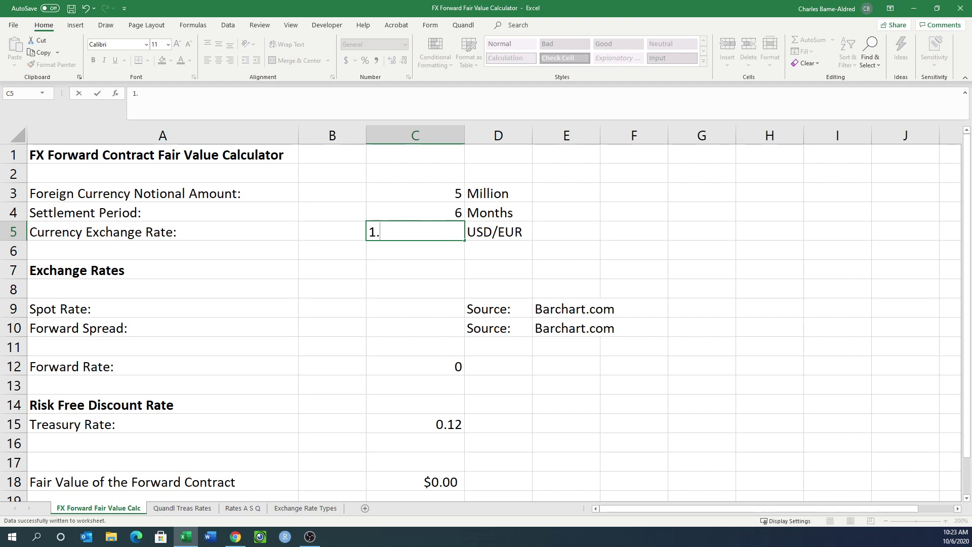
text(19)
key(Return)
key(Down)
key(Down)
key(Down)
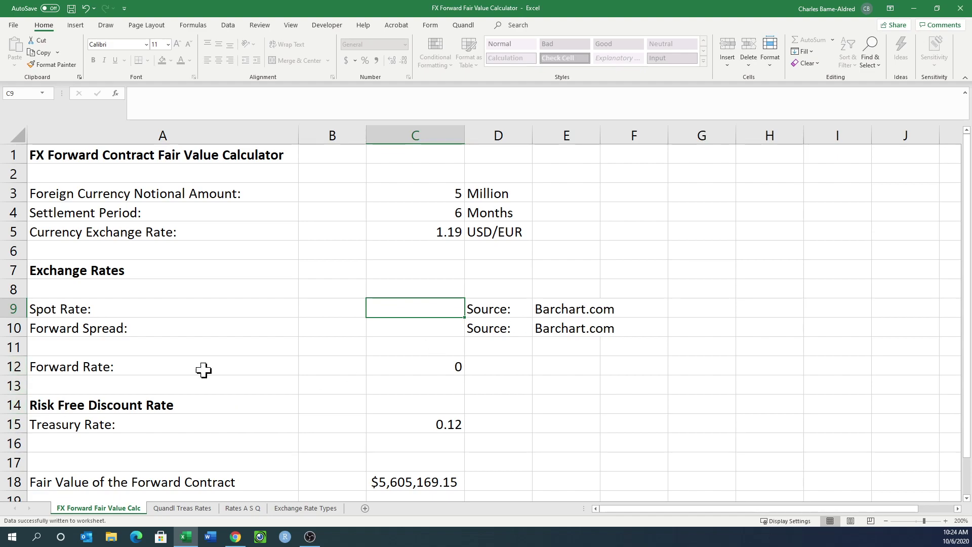
In Barchart, go to the Currencies section's Forex Market Overview page
mouse_move(237, 537)
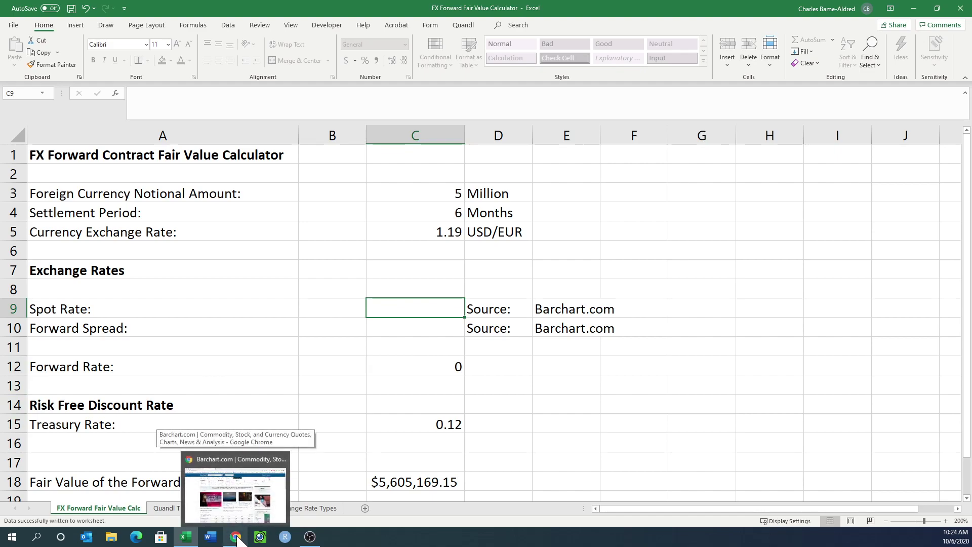
click(238, 537)
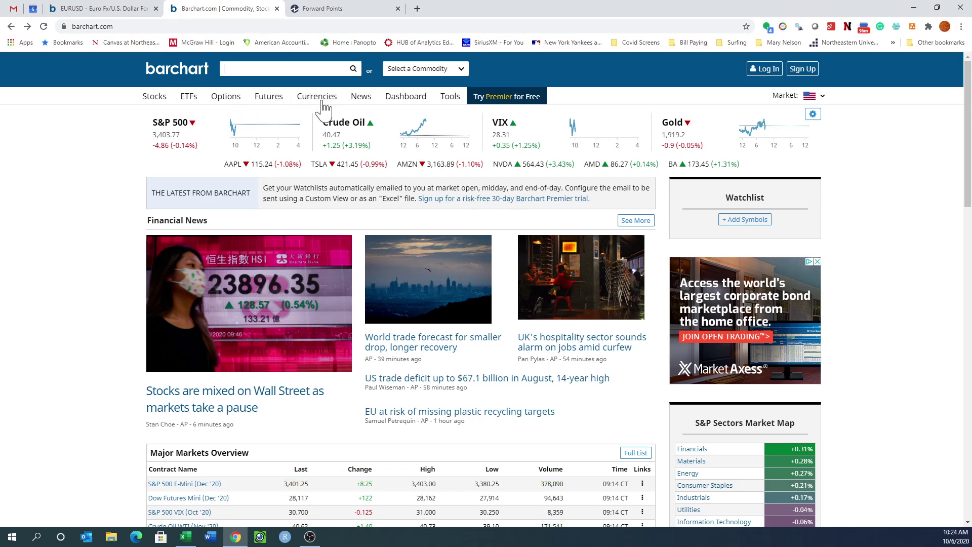
click(322, 99)
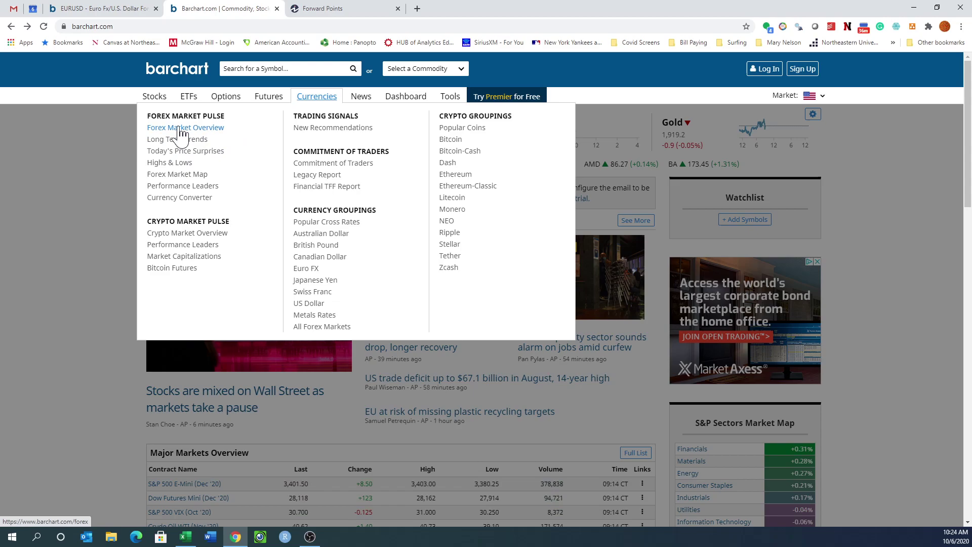
click(180, 129)
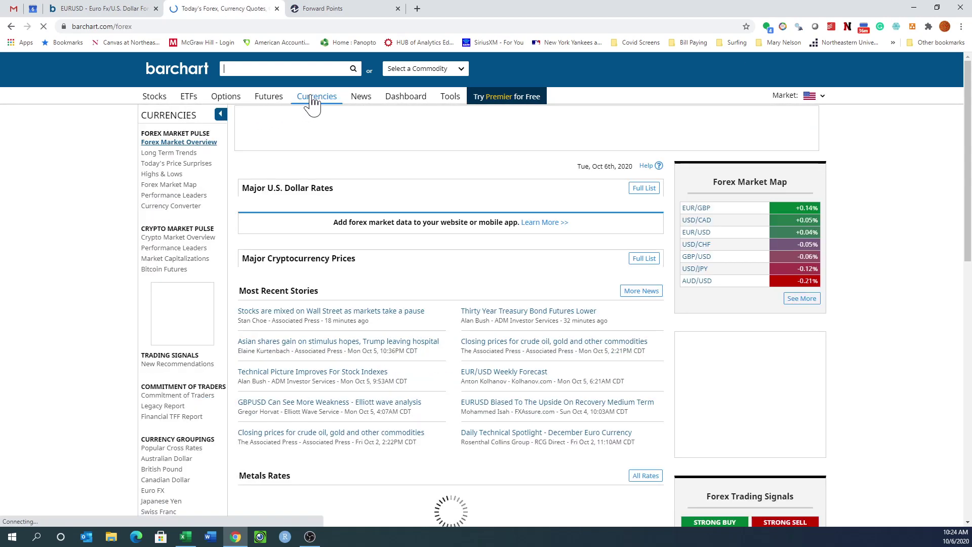
Open the Euro FX forex quotes list and scroll to the Euro Fx/U.S. Dollar row
mouse_move(314, 104)
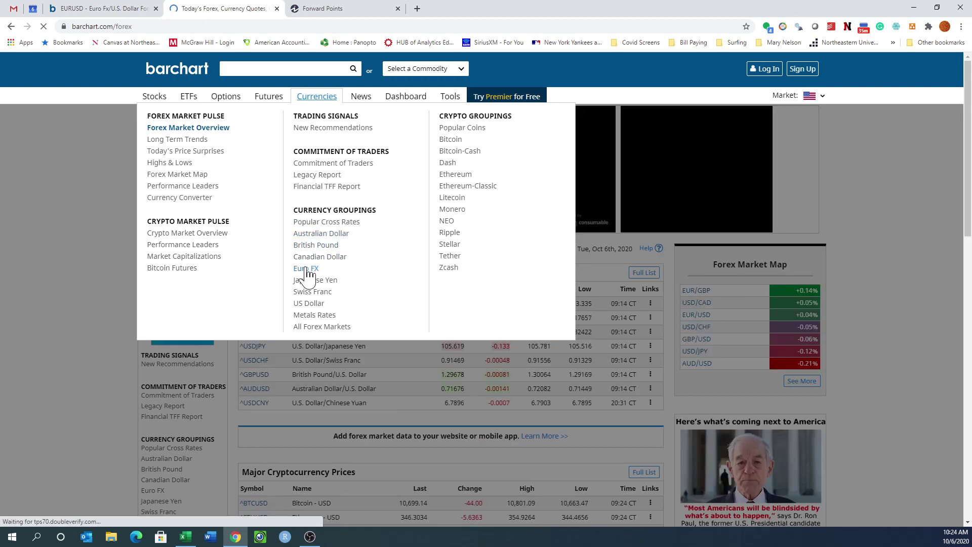
click(307, 269)
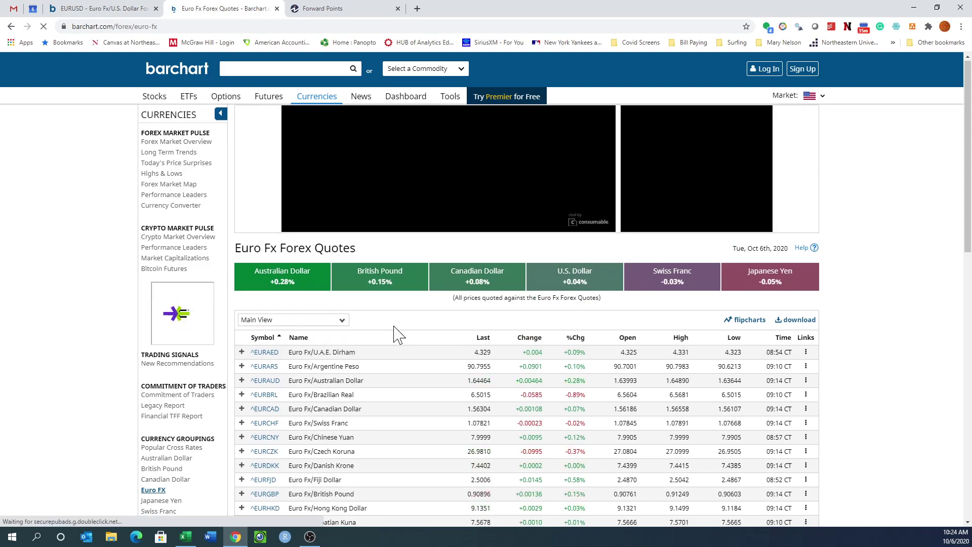
scroll(397, 332, down, 2)
scroll(389, 351, down, 2)
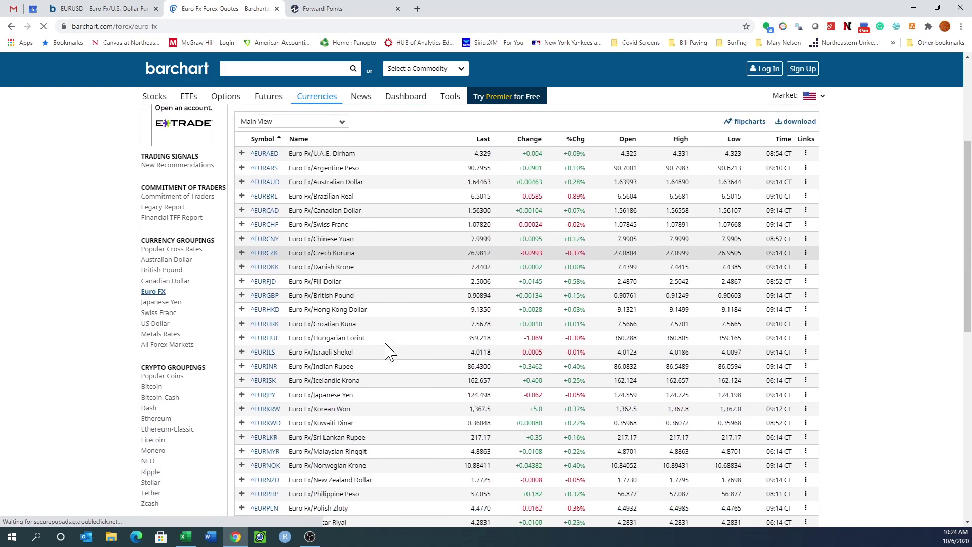
scroll(372, 308, down, 6)
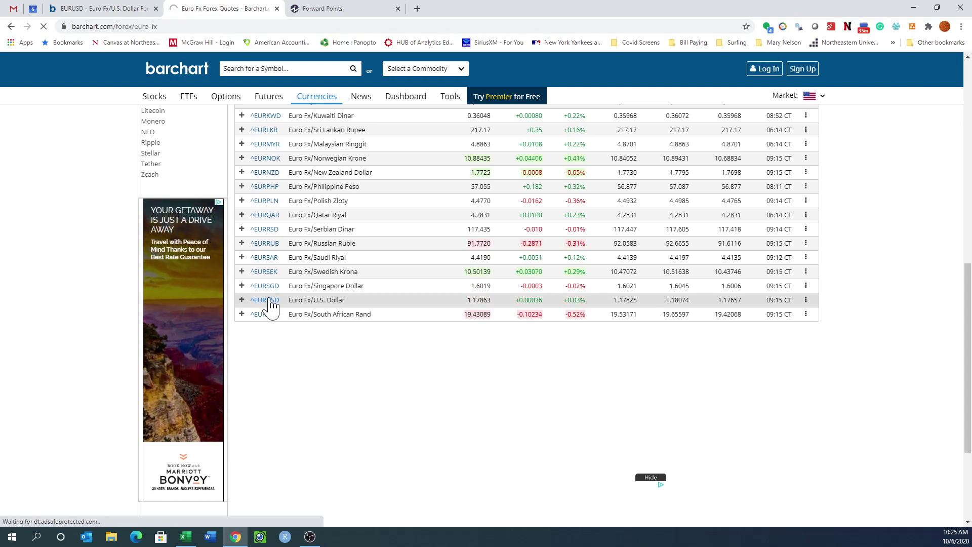
Open the ^EURUSD quote overview, priced at 1.17842
click(270, 301)
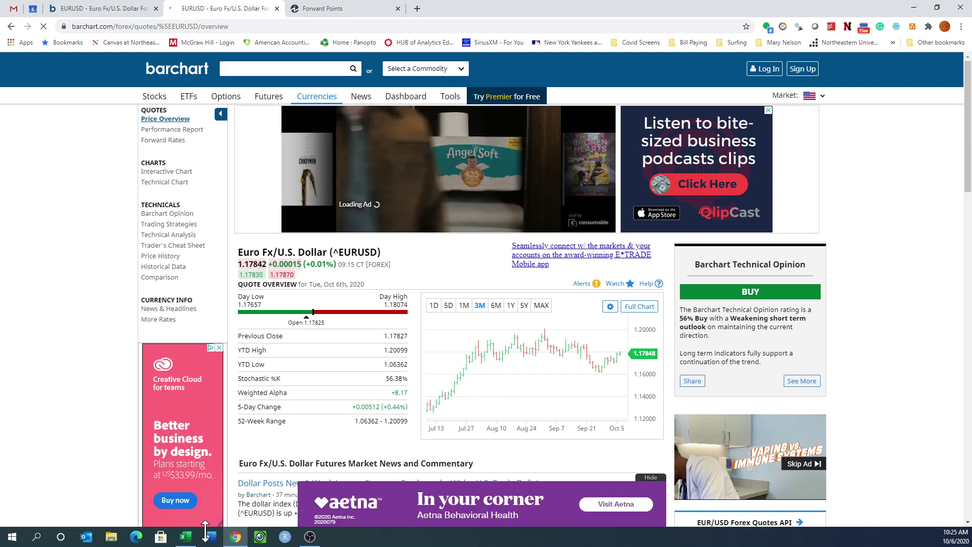
Enter a 1.178 spot rate in C9, dropping the fair value to $56,522.71
click(185, 536)
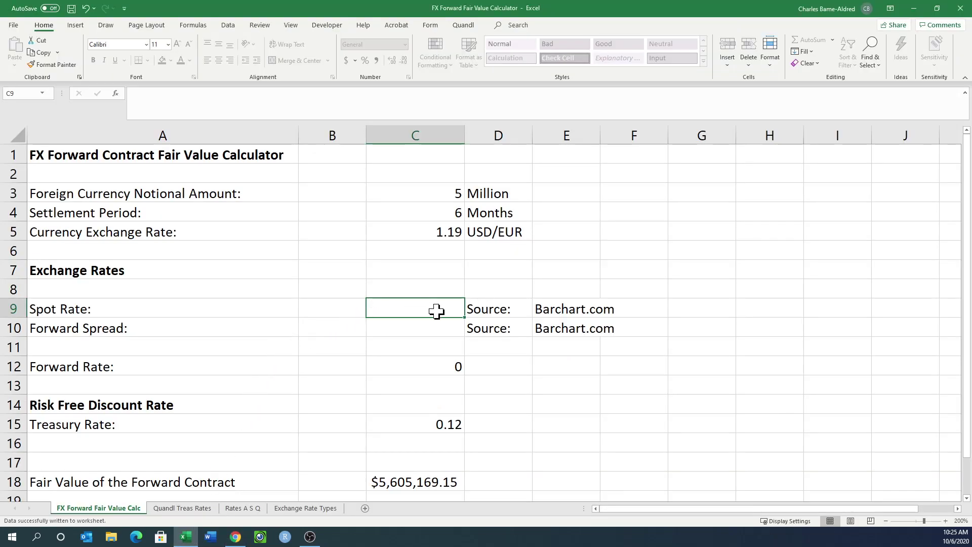
text(21)
key(BackSpace)
key(BackSpace)
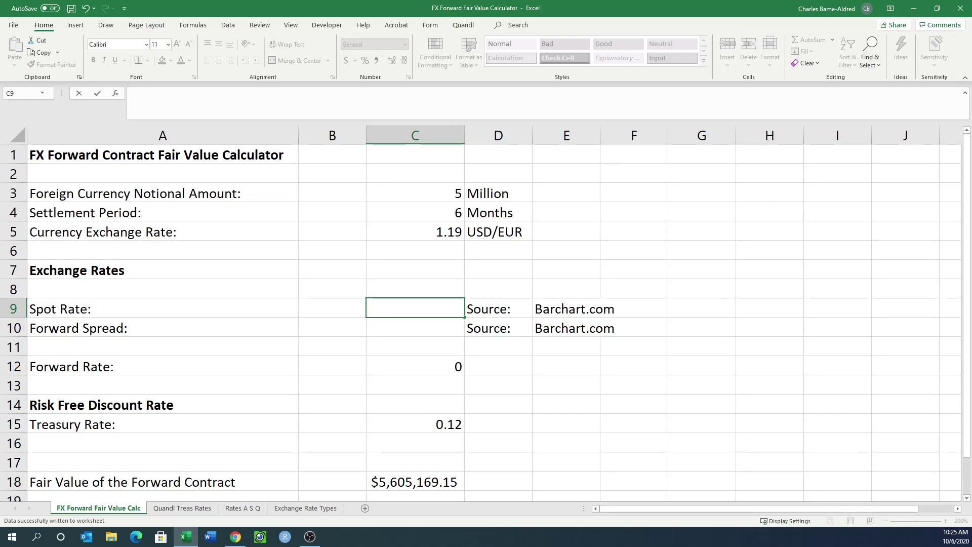
text(1.178)
key(Return)
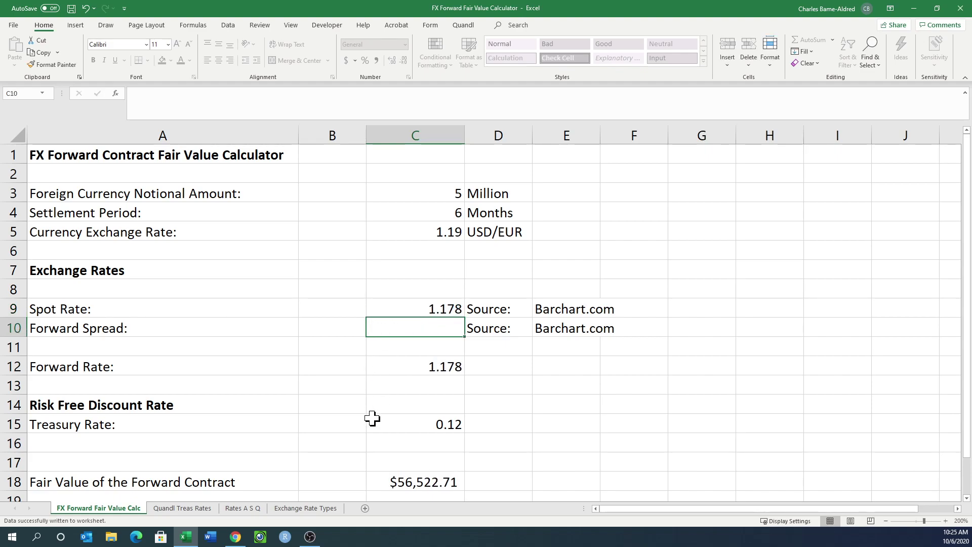
Show Barchart's EUR/USD forward rates table, locating the 6-Month Forward mid of 47.25
click(235, 538)
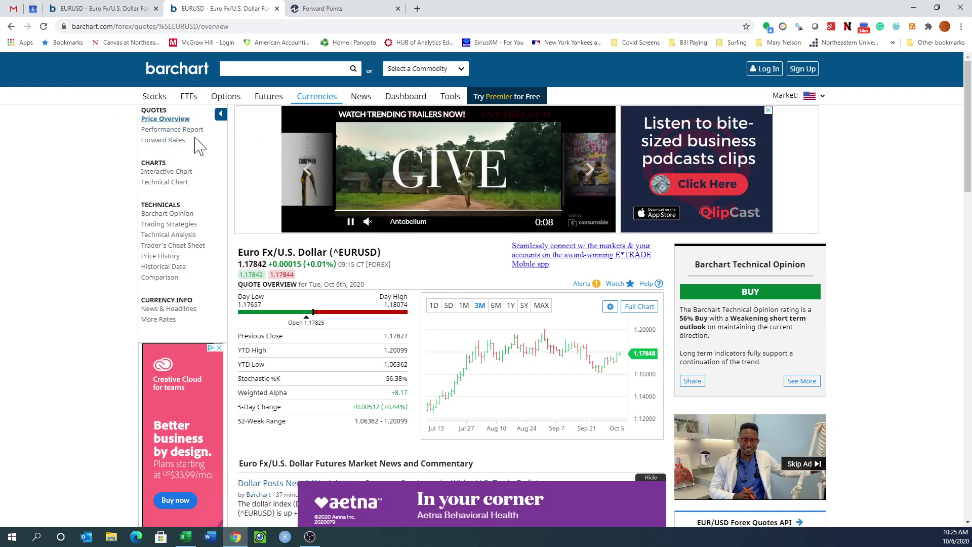
click(167, 142)
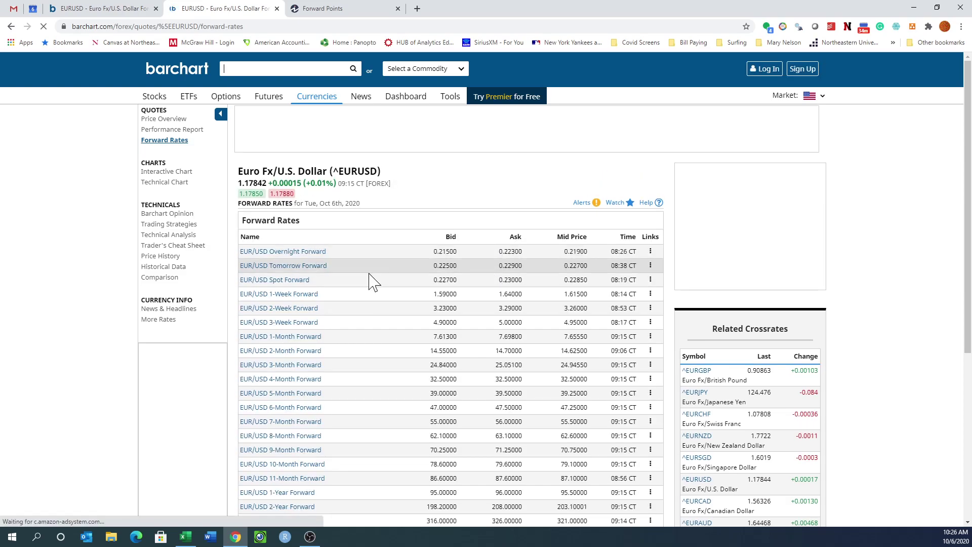
scroll(355, 324, down, 2)
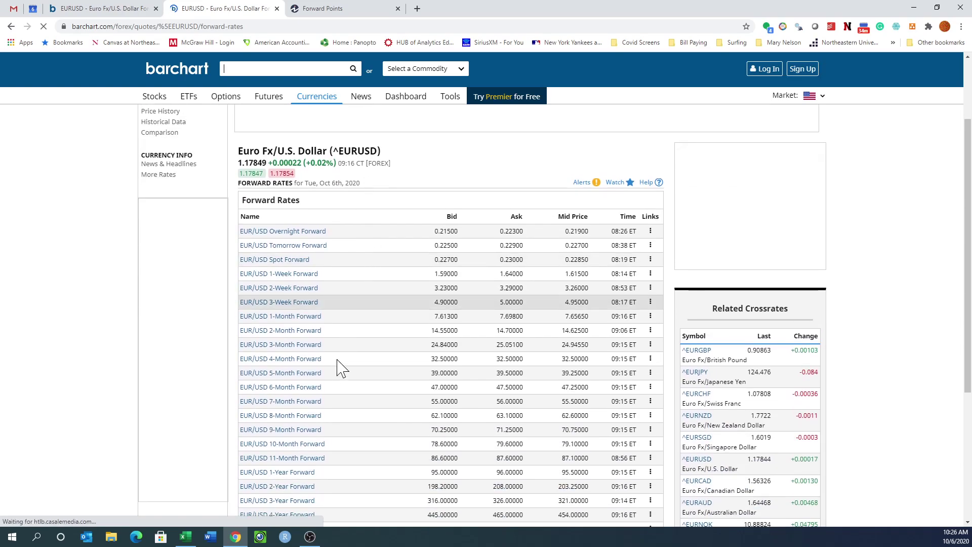
scroll(344, 400, down, 4)
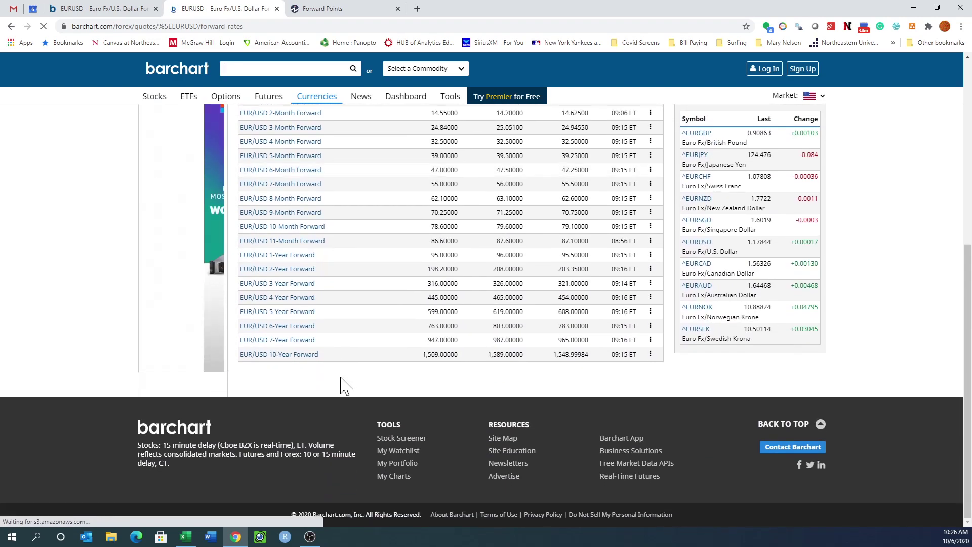
scroll(360, 363, up, 4)
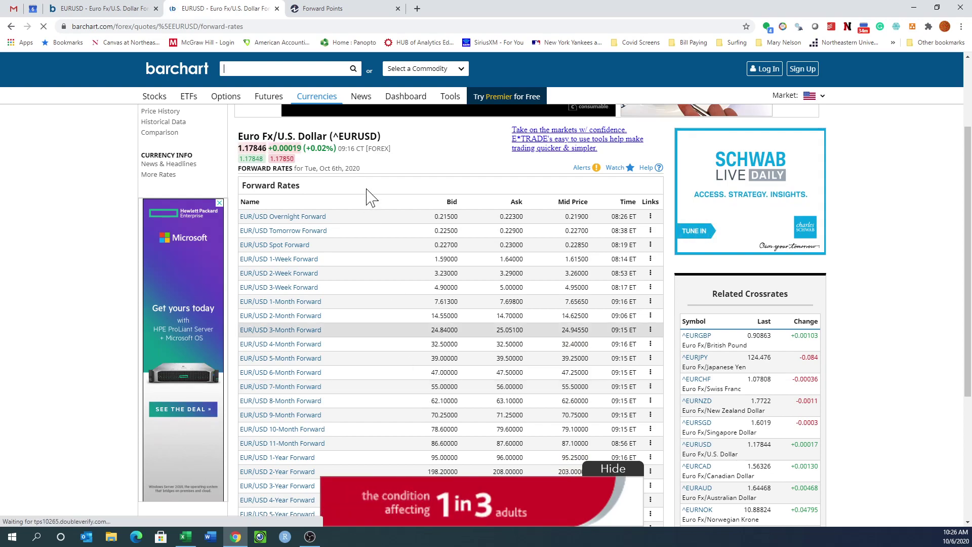
Switch to the Investopedia Forward Points article and highlight how forward points are quoted
click(355, 13)
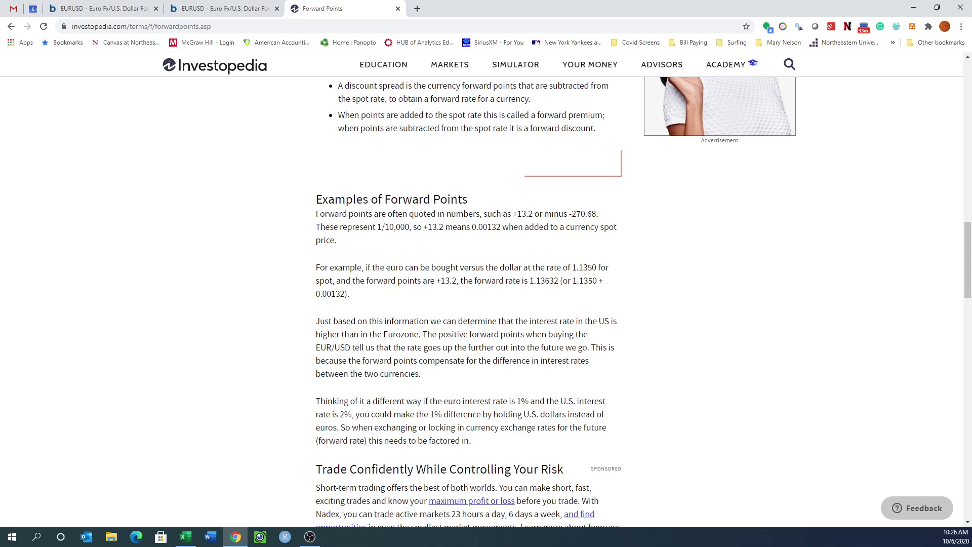
drag(314, 214, 343, 248)
Return to Barchart's EUR/USD forward rates table showing the 6-Month Forward mid of 47.25
click(216, 9)
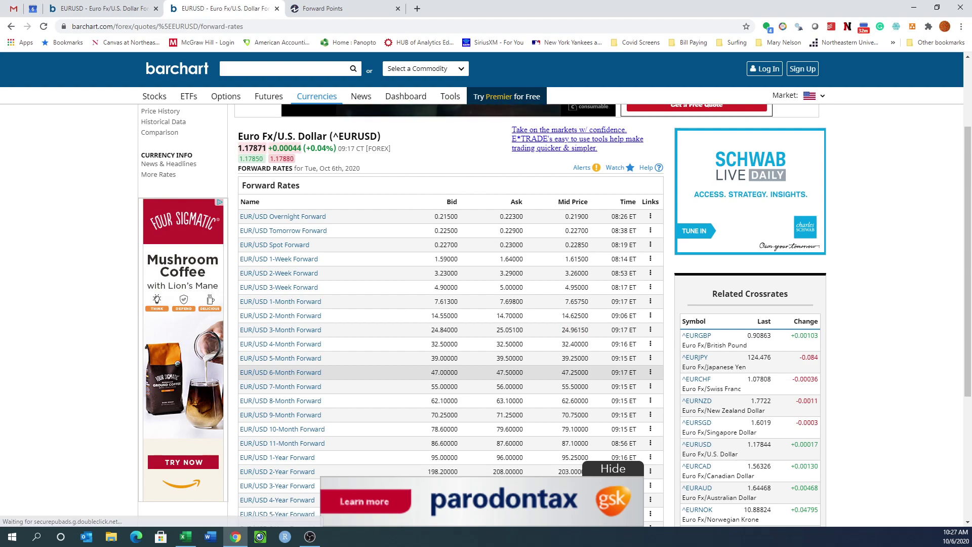
Enter 47.25 as the forward spread in C10, giving forward rate 1.182725 and fair value $34,266.90
click(186, 537)
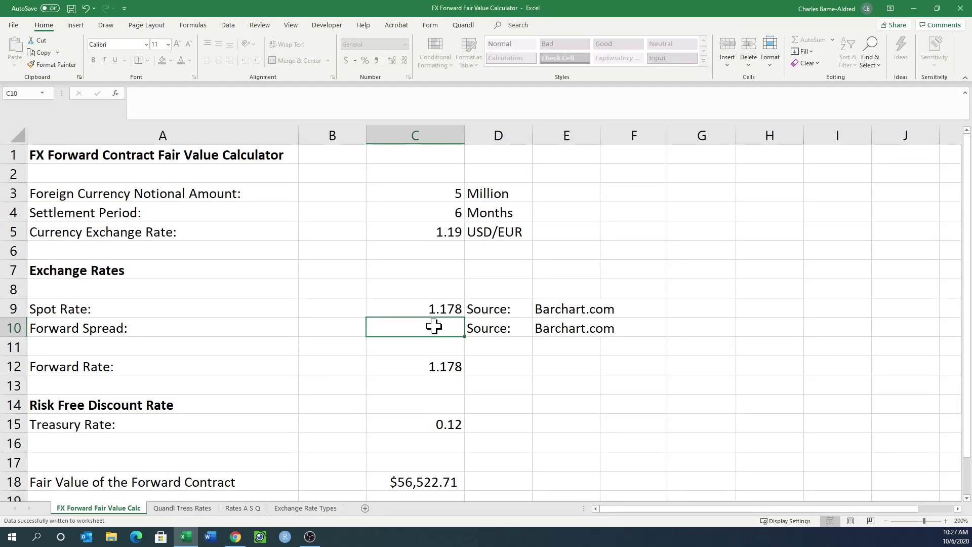
text(47.2)
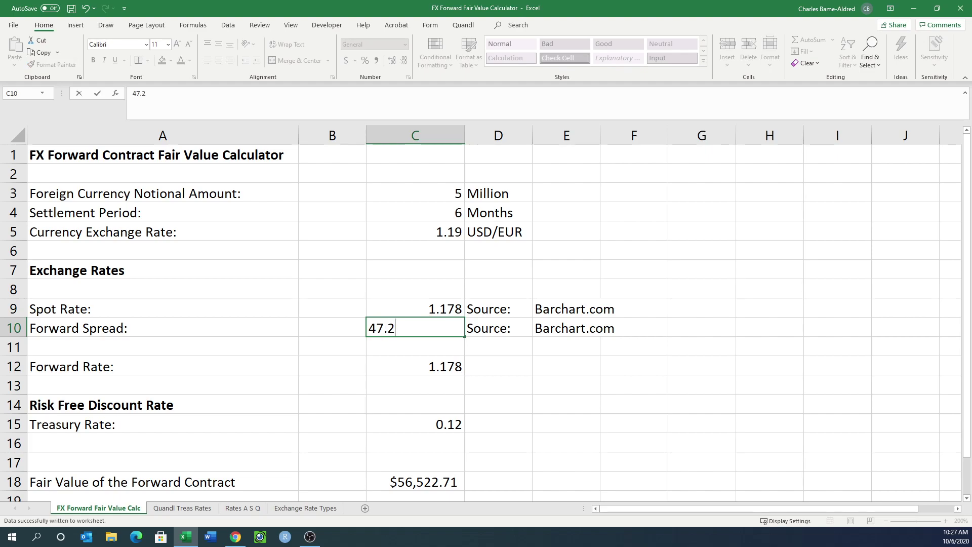
text(5)
click(498, 232)
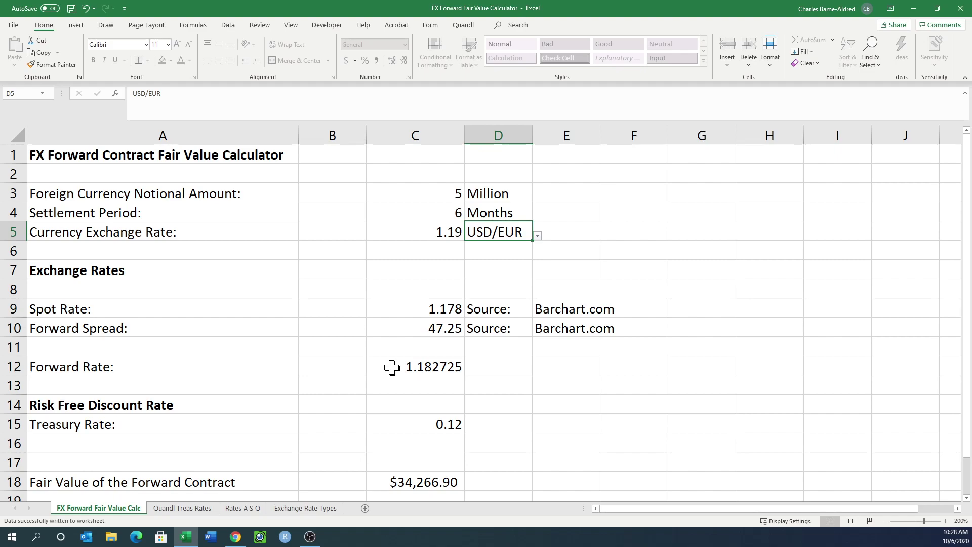
click(400, 232)
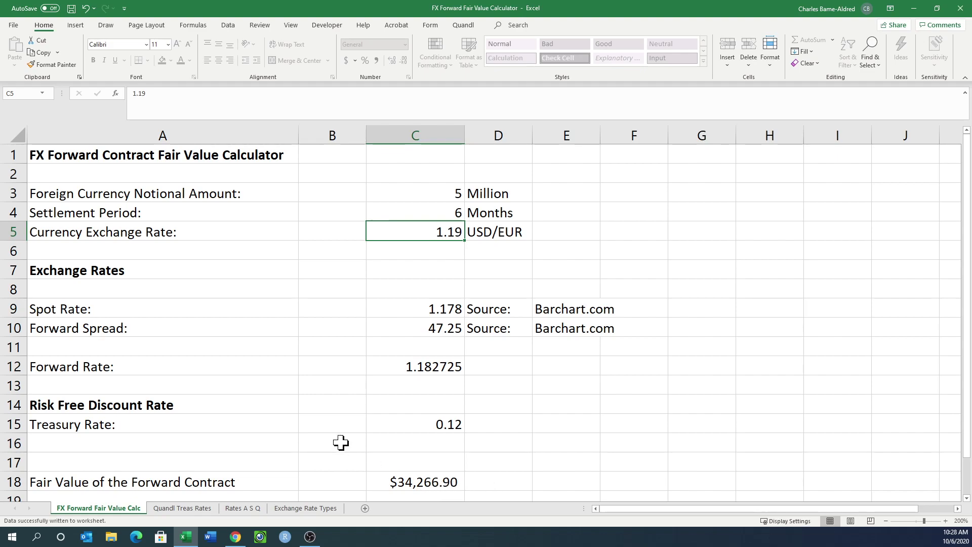
Unprotect the sheet, then view the C12 spot-plus-spread/10,000 formula and the C15 treasury rate lookup
click(771, 65)
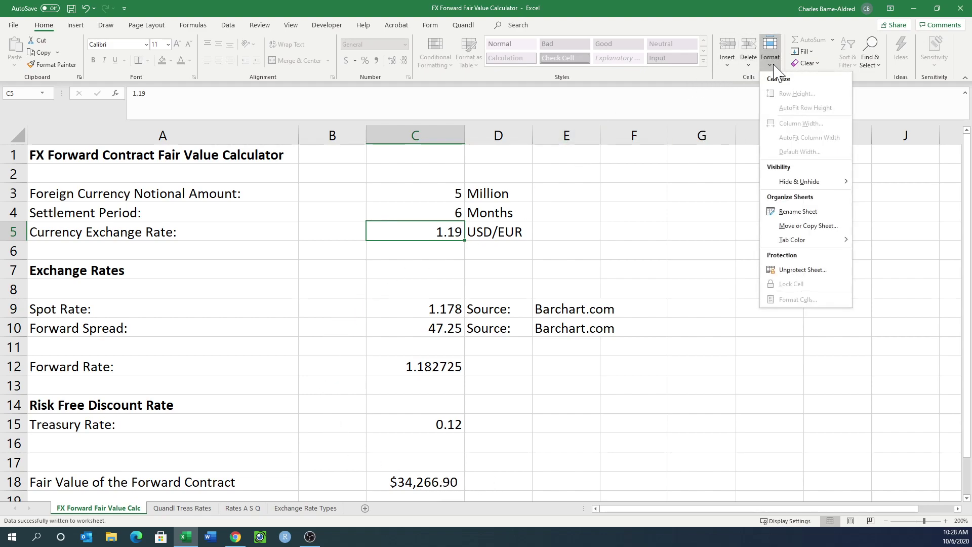
click(815, 270)
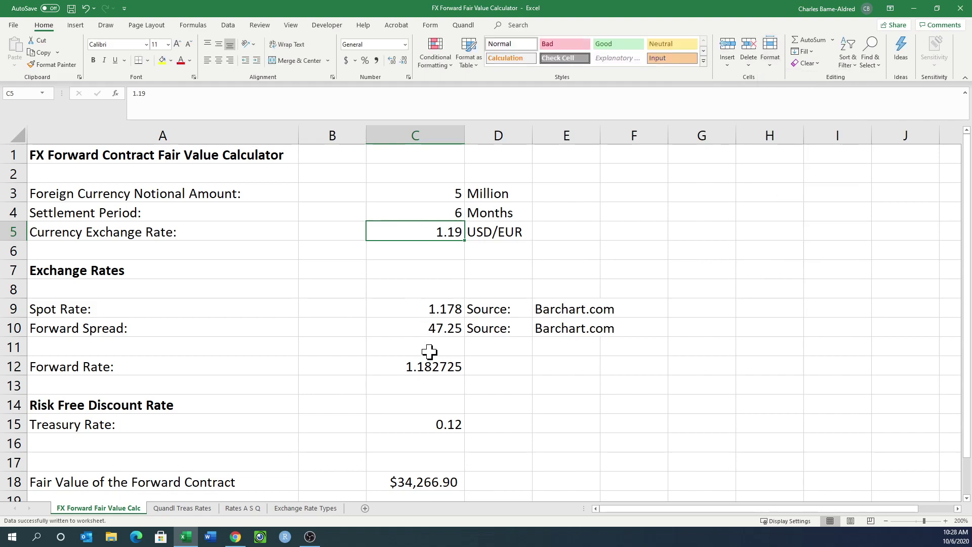
click(430, 370)
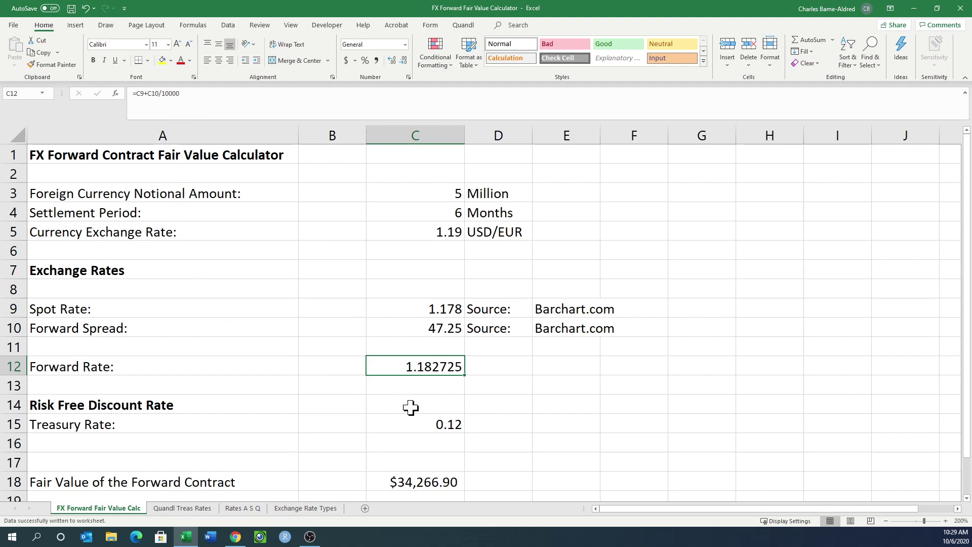
click(413, 425)
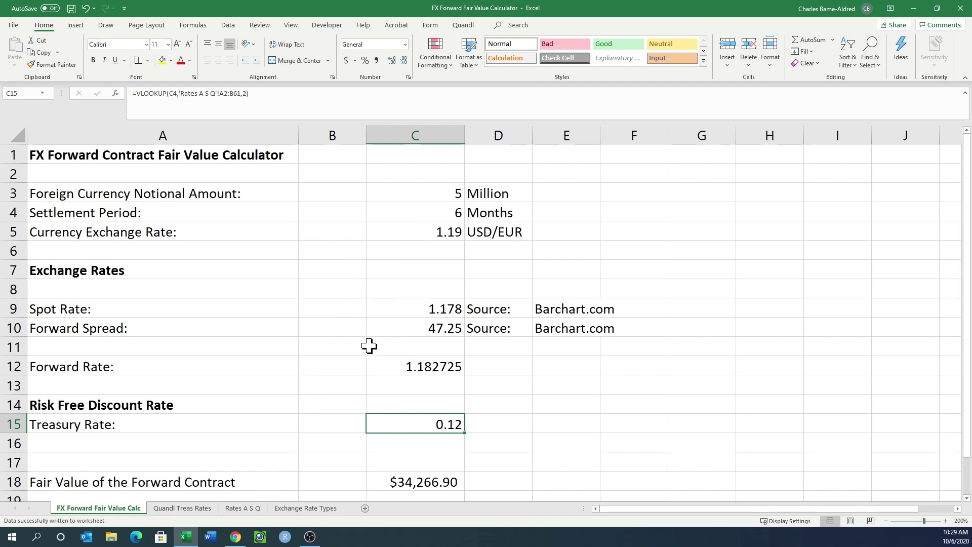
click(252, 508)
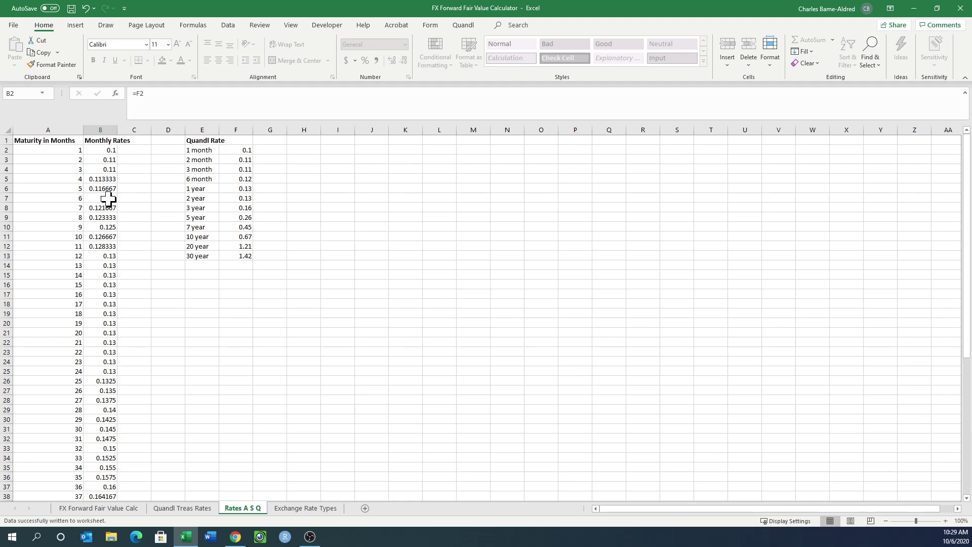
click(129, 509)
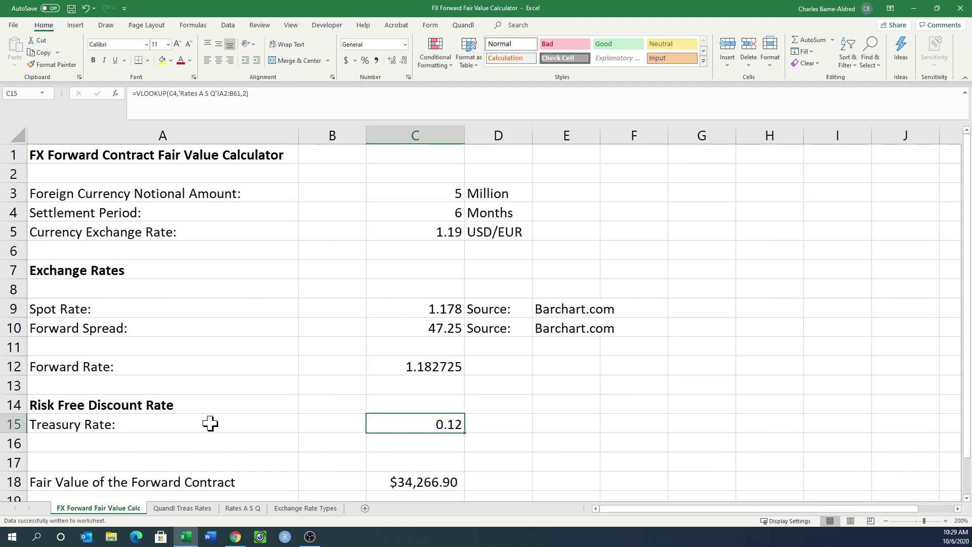
scroll(403, 376, down, 2)
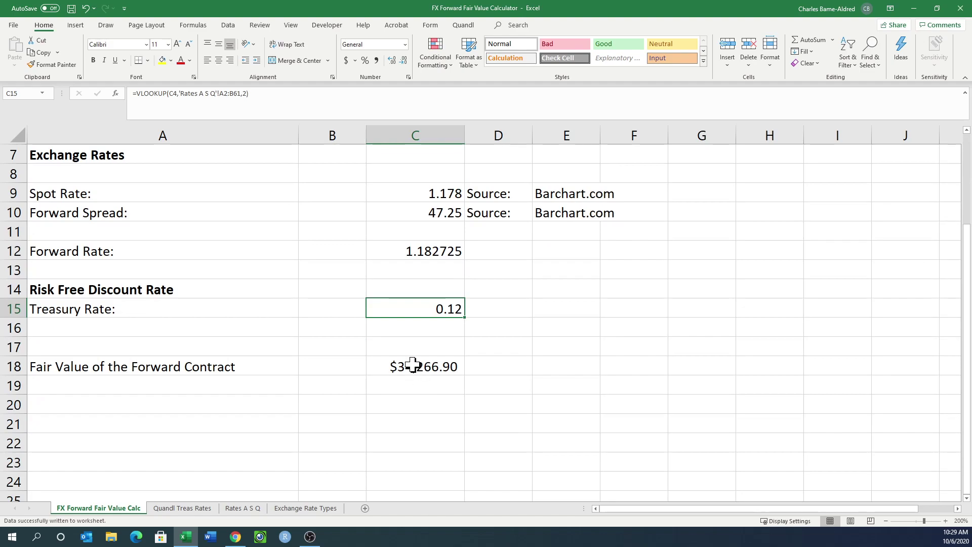
click(413, 364)
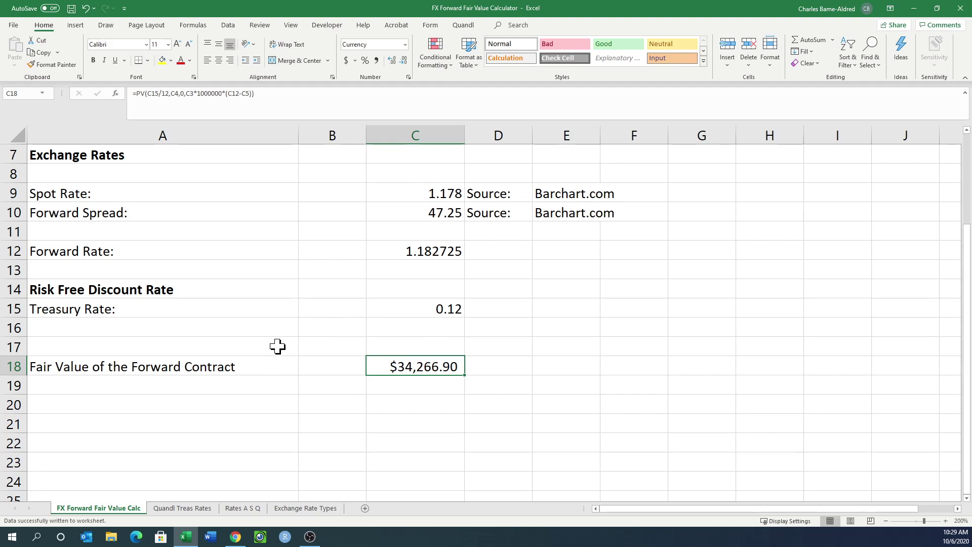
scroll(277, 346, up, 2)
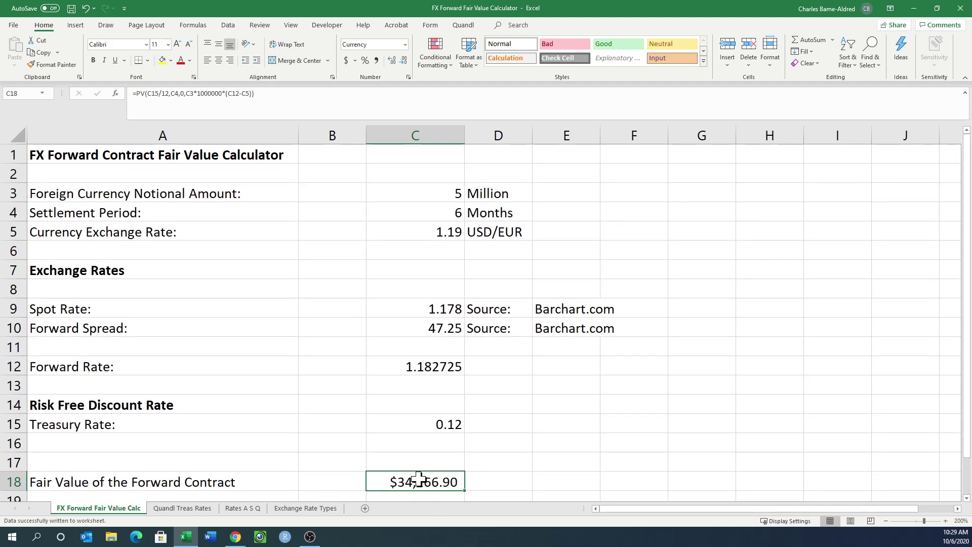